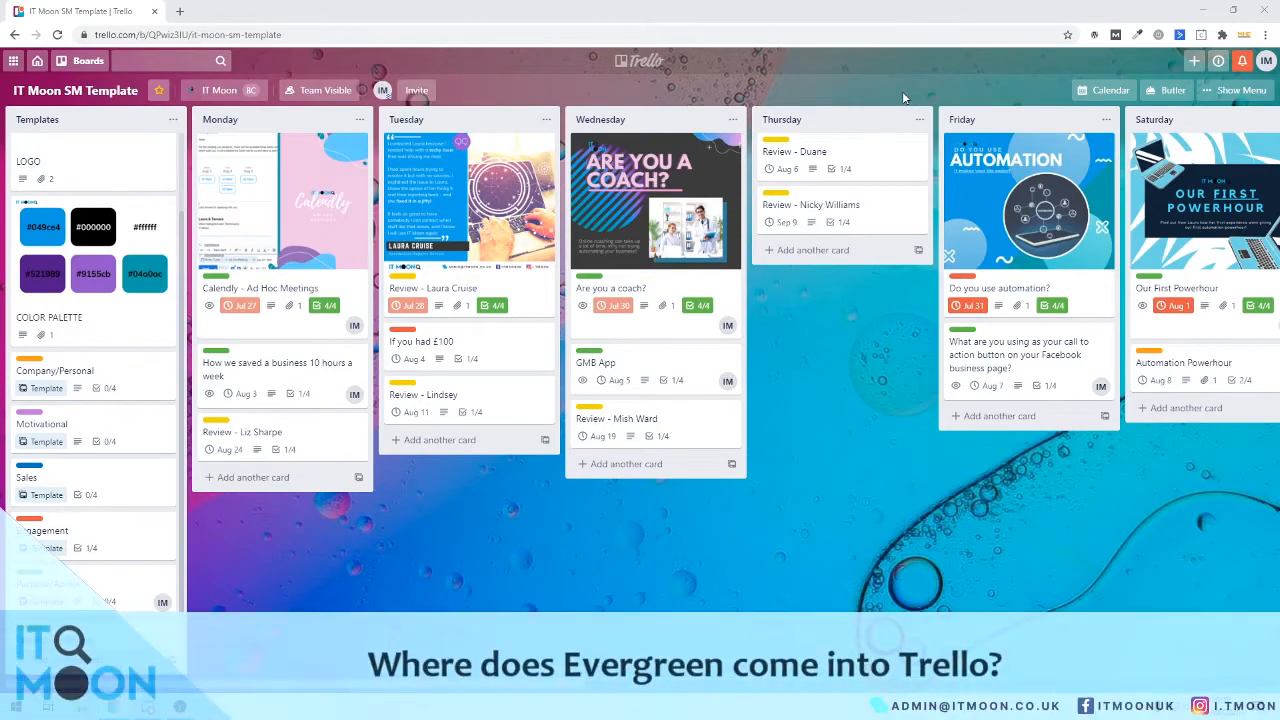
Move the A WINNER Motivational card from Quotes to Sunday, and drag Our First Powerhour out of Saturday
drag(575, 680, 1260, 662)
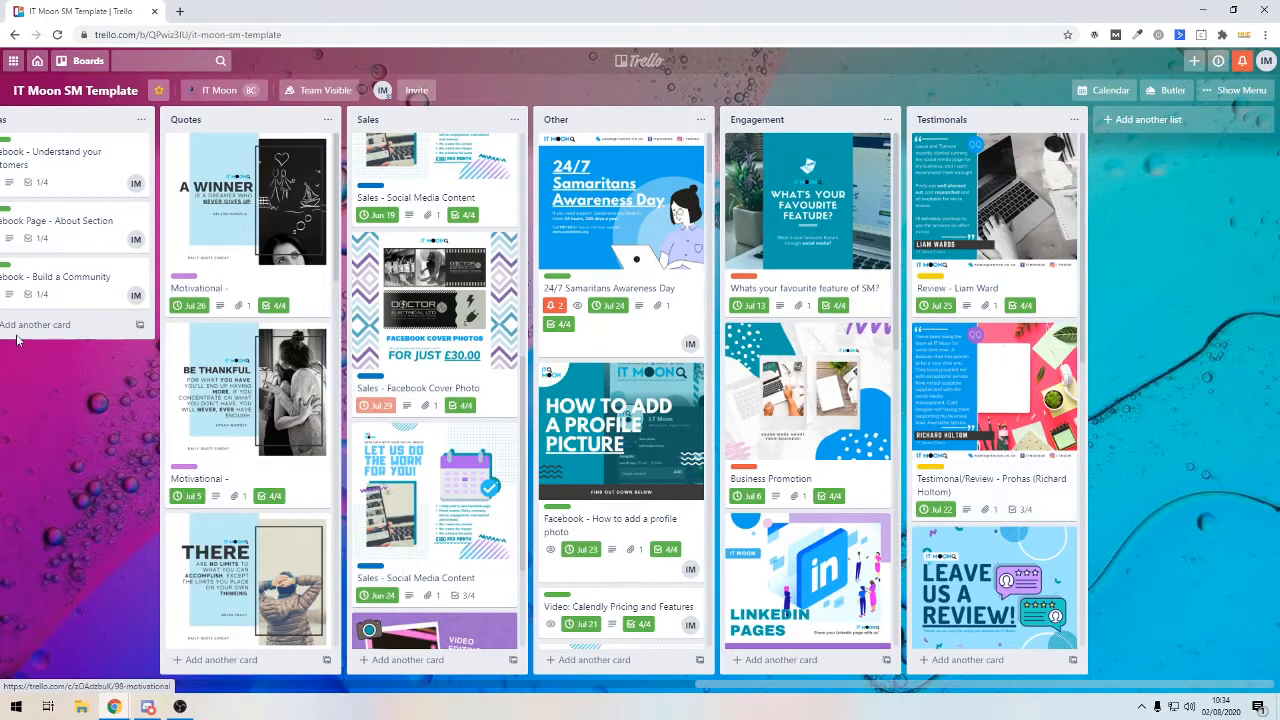
drag(200, 180, 466, 377)
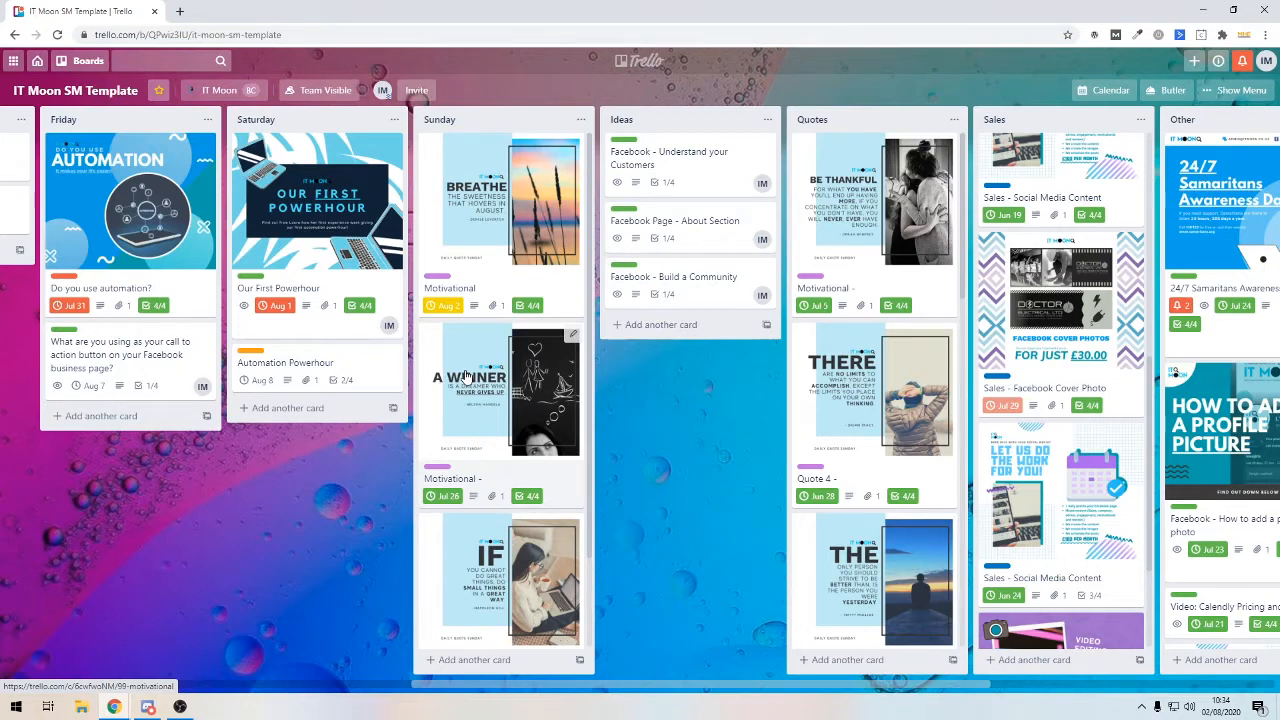
drag(276, 262, 743, 207)
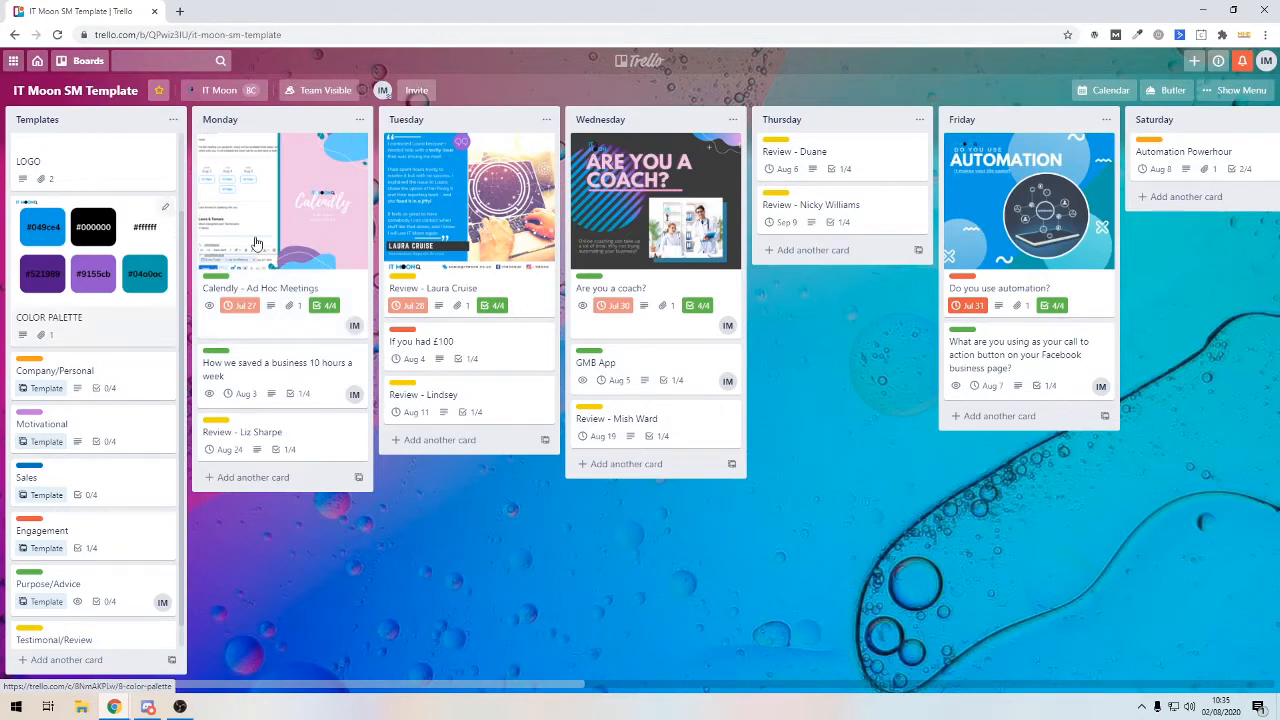
Mark the Calendly - Ad Hoc Meetings card's due date complete, then close the card
click(312, 236)
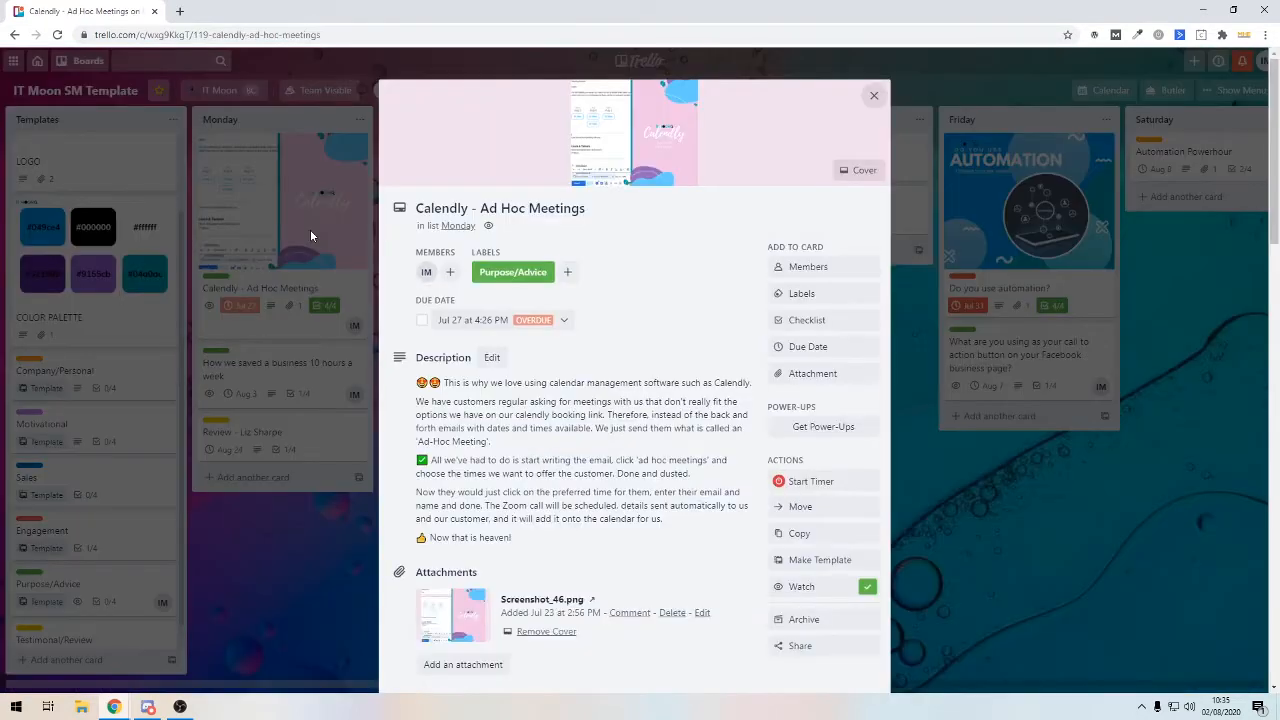
click(421, 320)
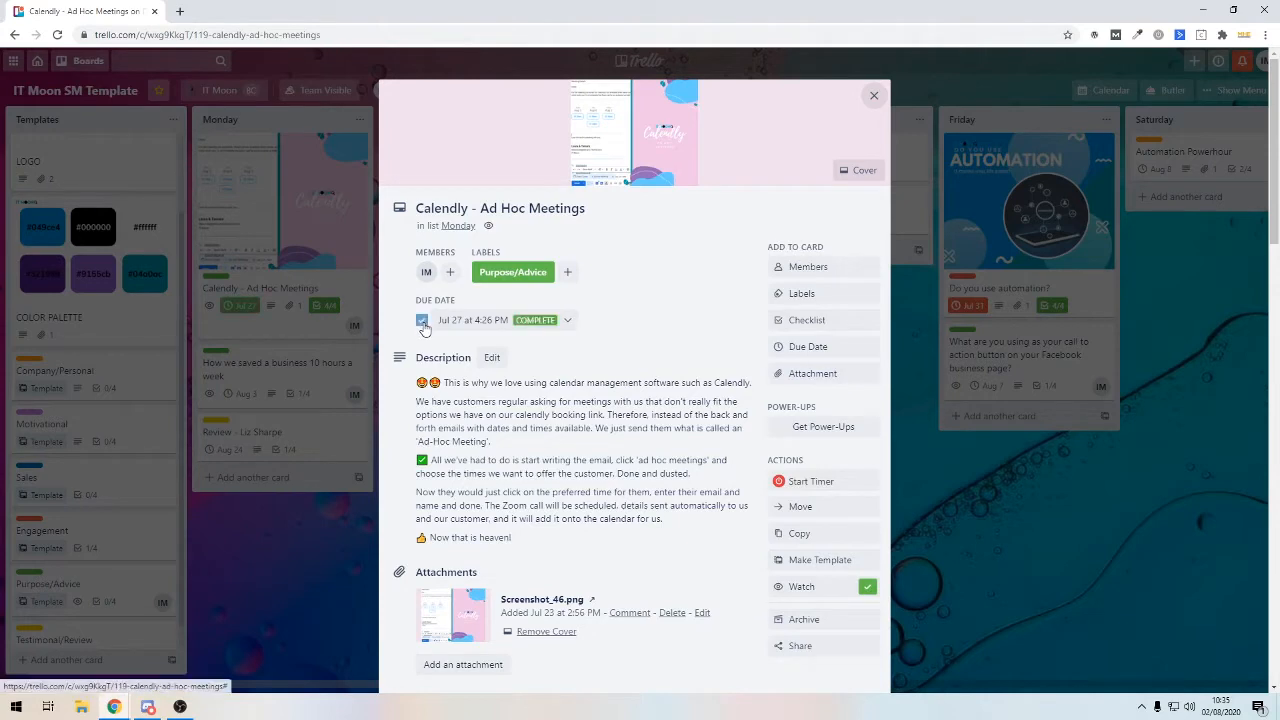
click(302, 548)
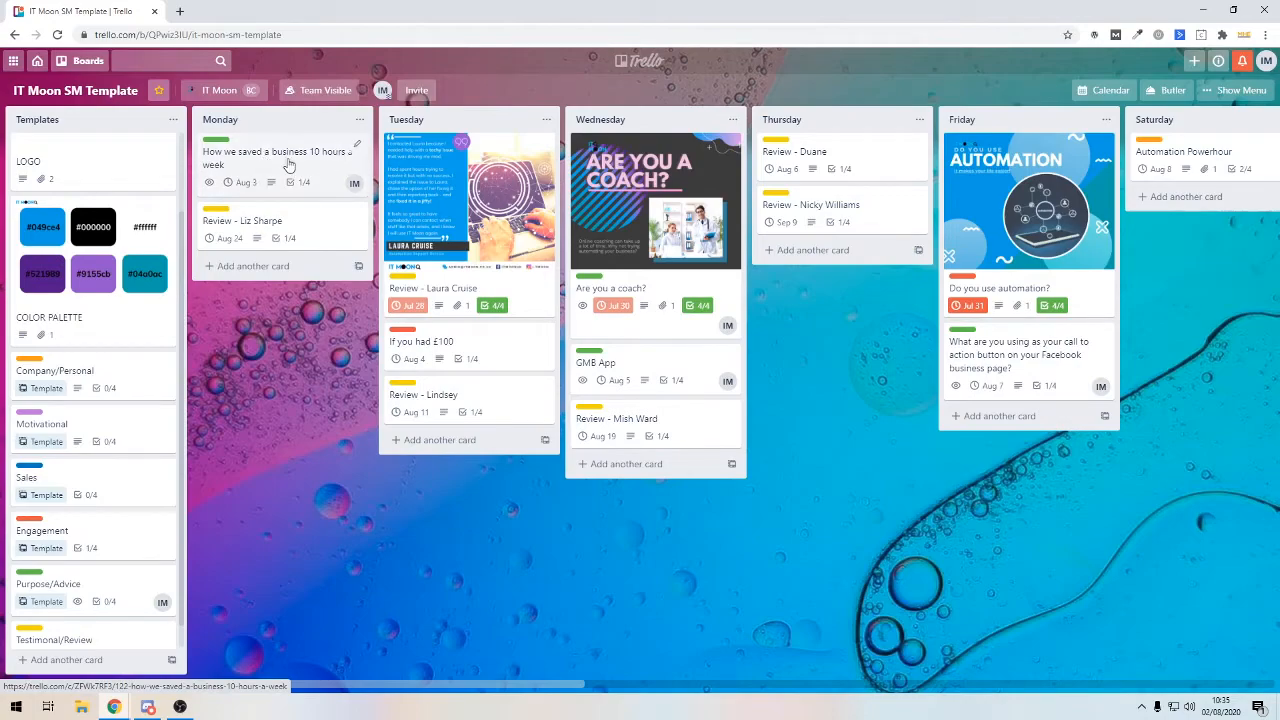
drag(268, 685, 967, 647)
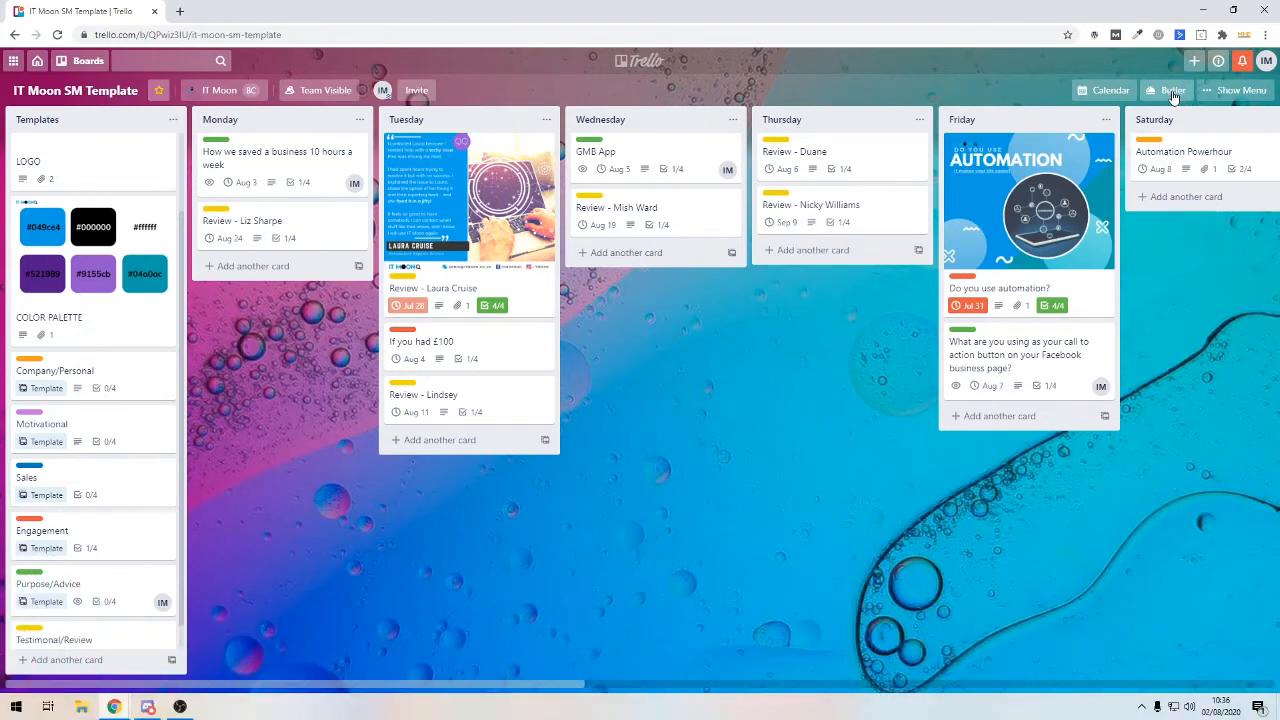
In Butler's Rules section, begin creating a new rule
click(1172, 91)
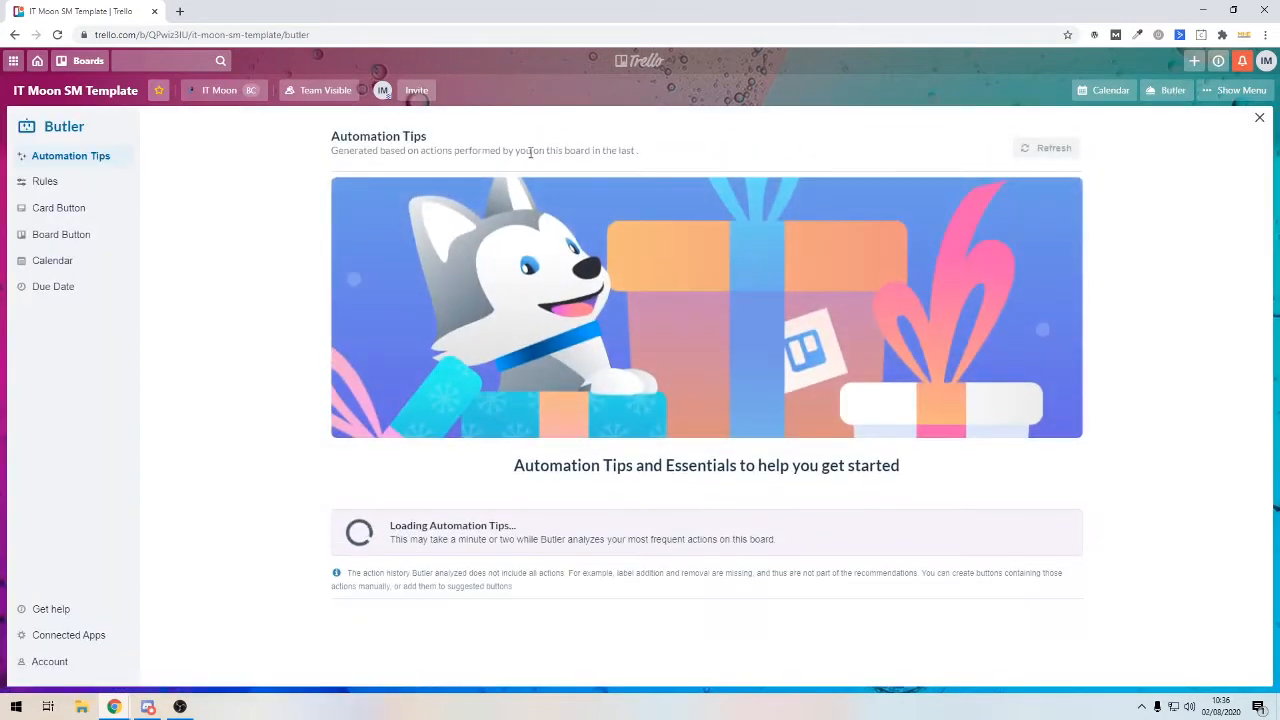
click(47, 181)
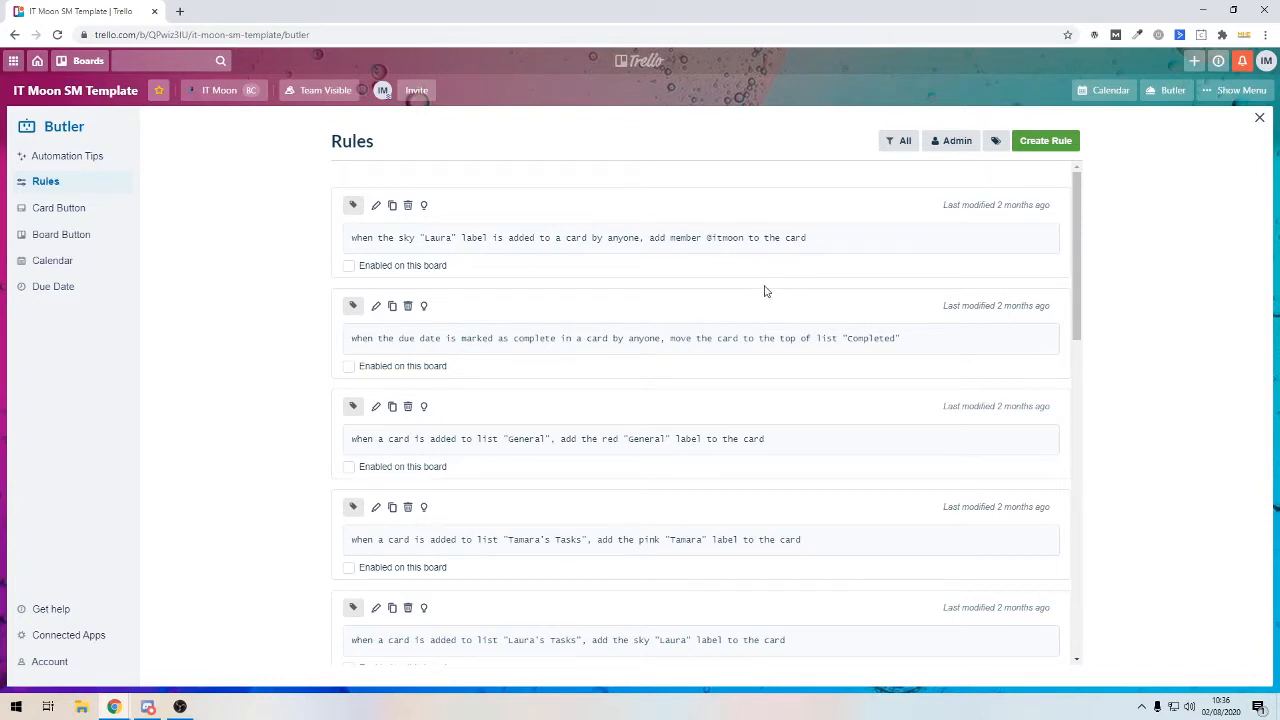
click(1062, 142)
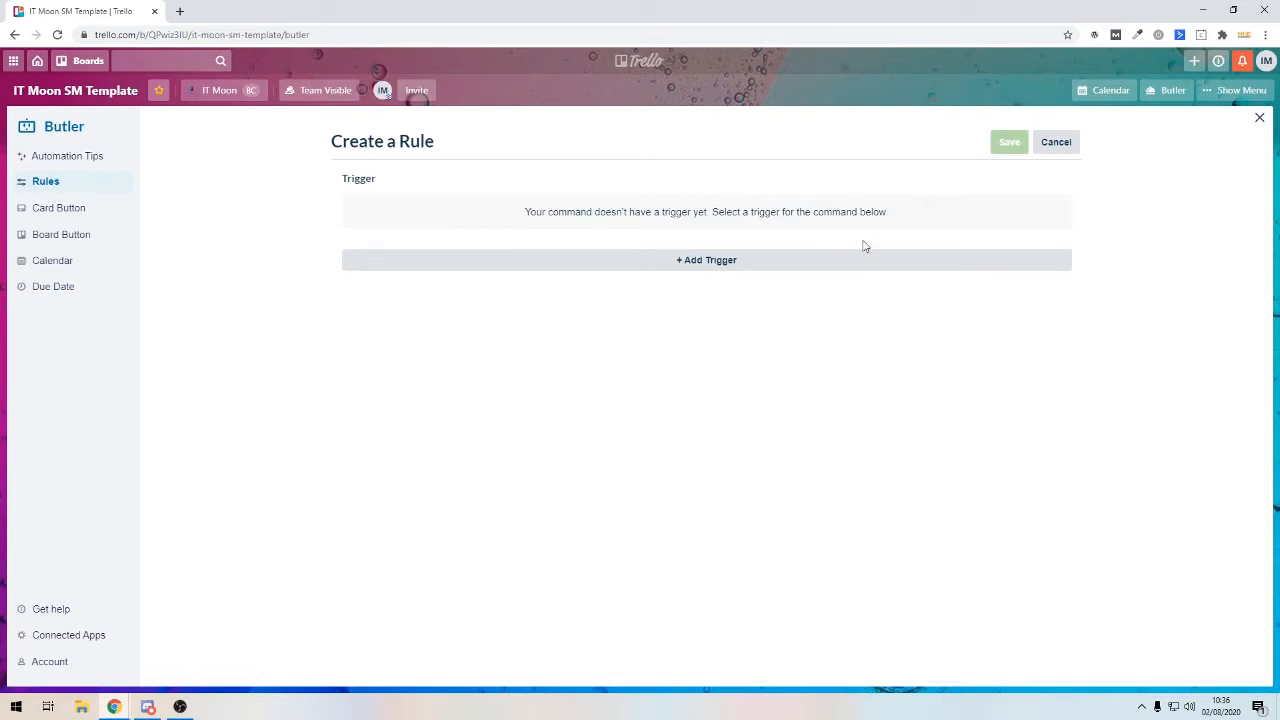
Add a 'due date marked complete' trigger filtered to cards with the yellow Testimonial/Review label
click(768, 258)
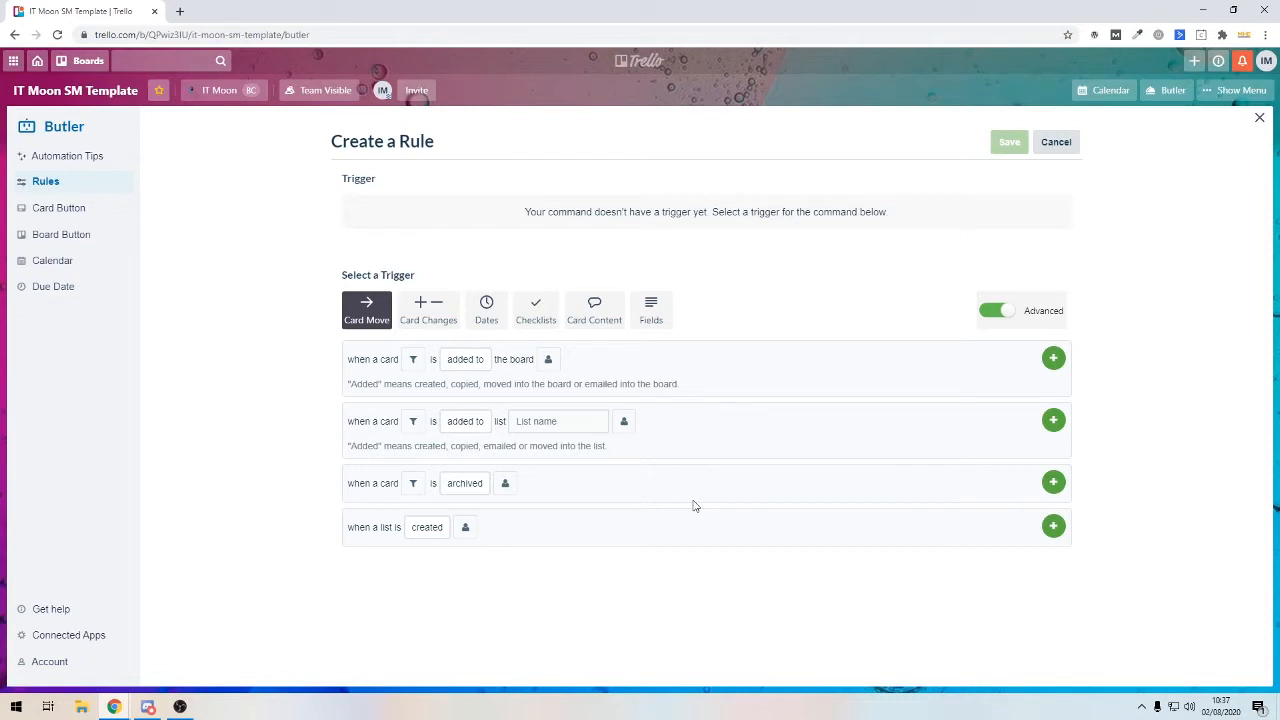
click(1006, 314)
click(1000, 312)
click(486, 318)
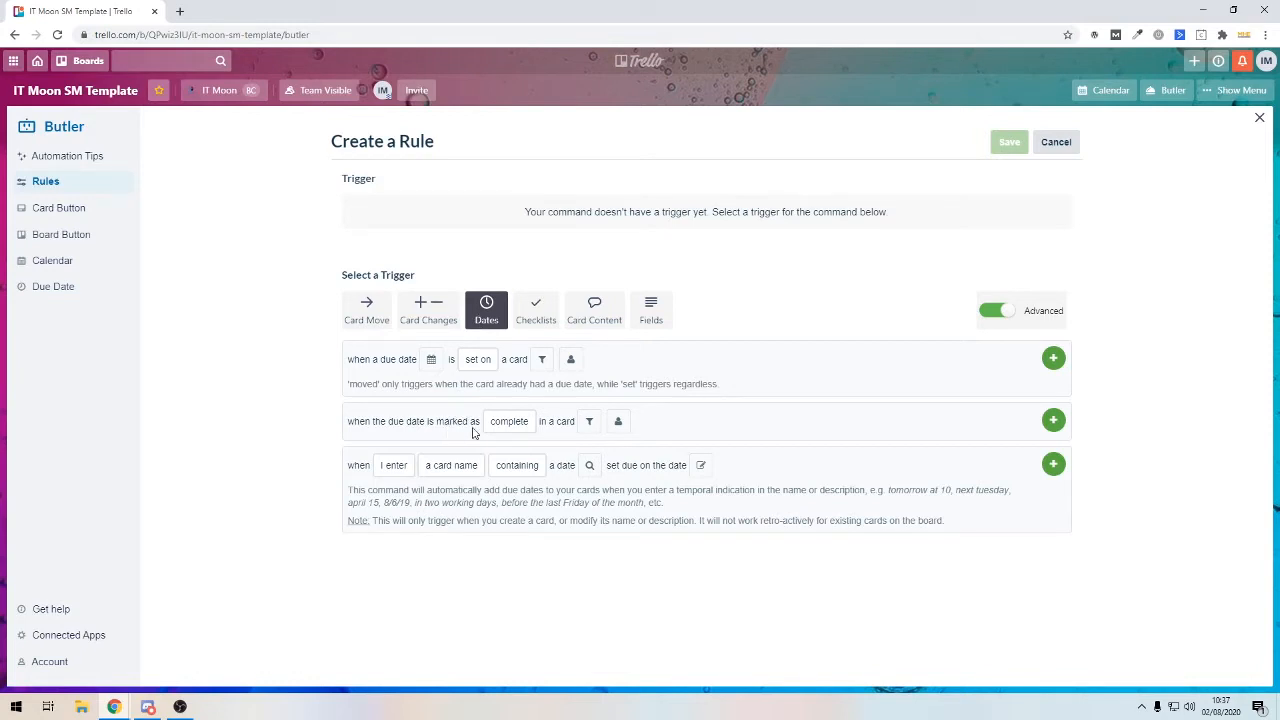
click(588, 423)
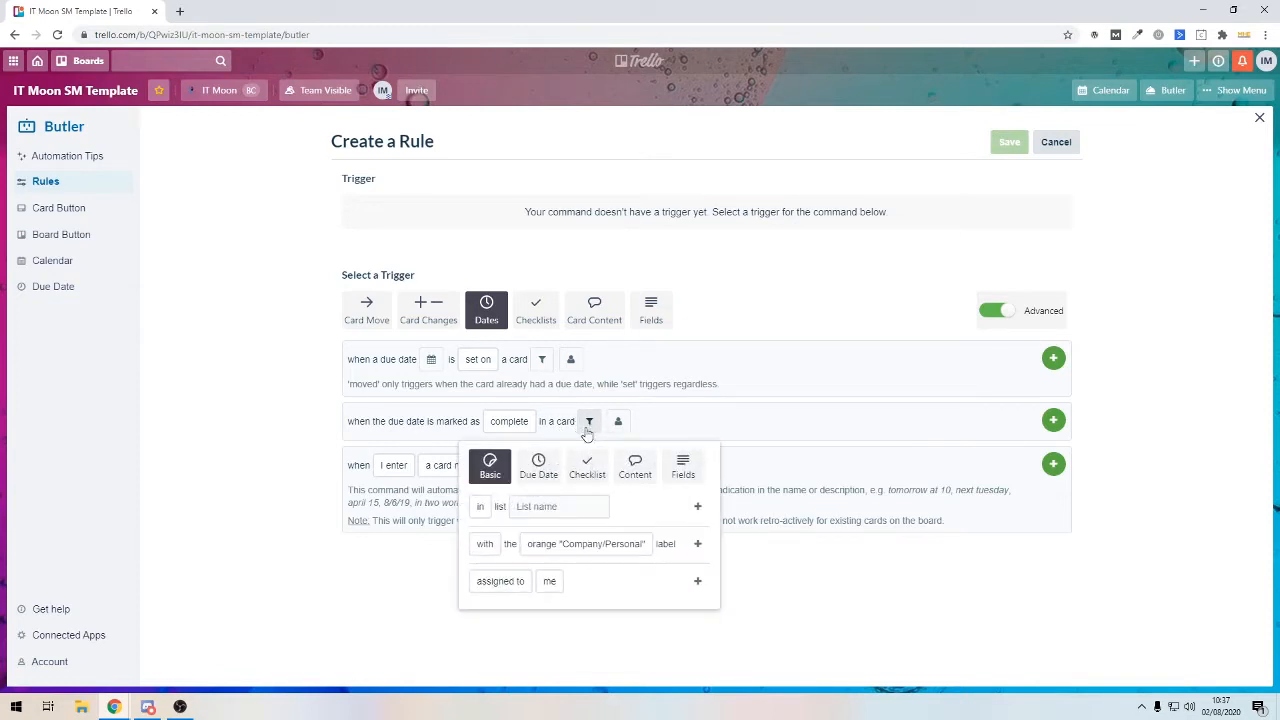
click(524, 546)
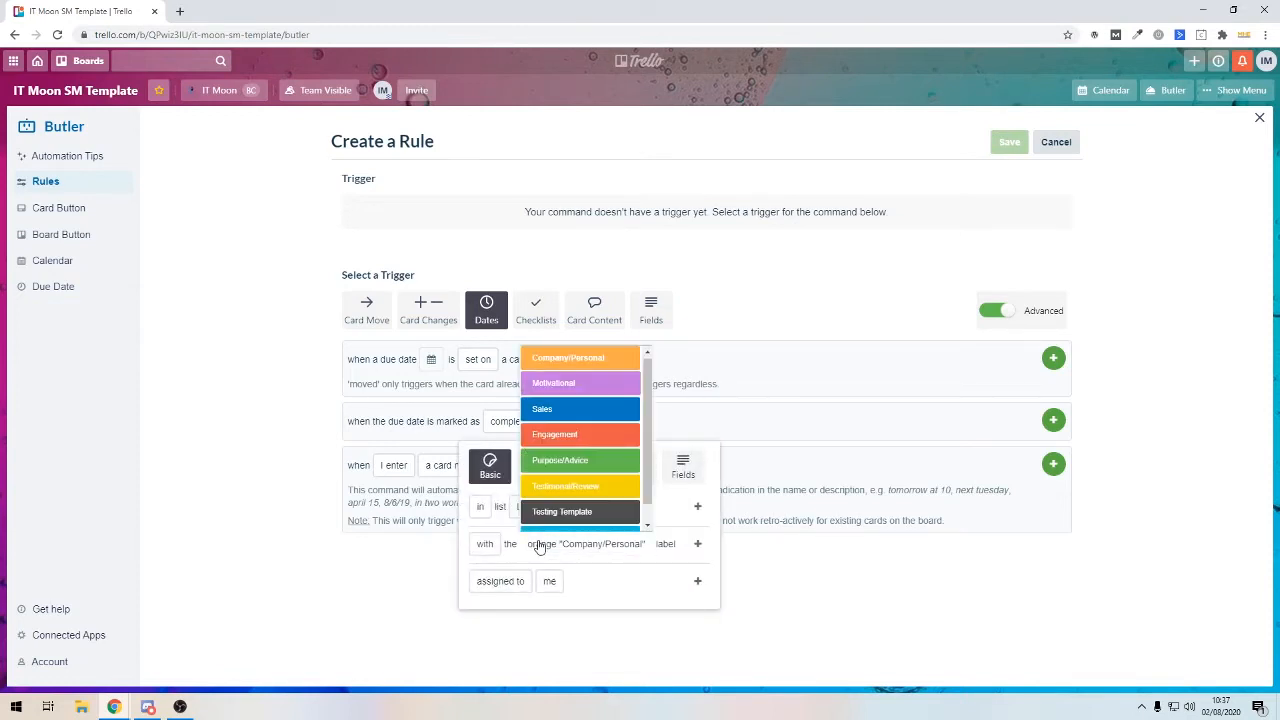
click(556, 490)
click(488, 546)
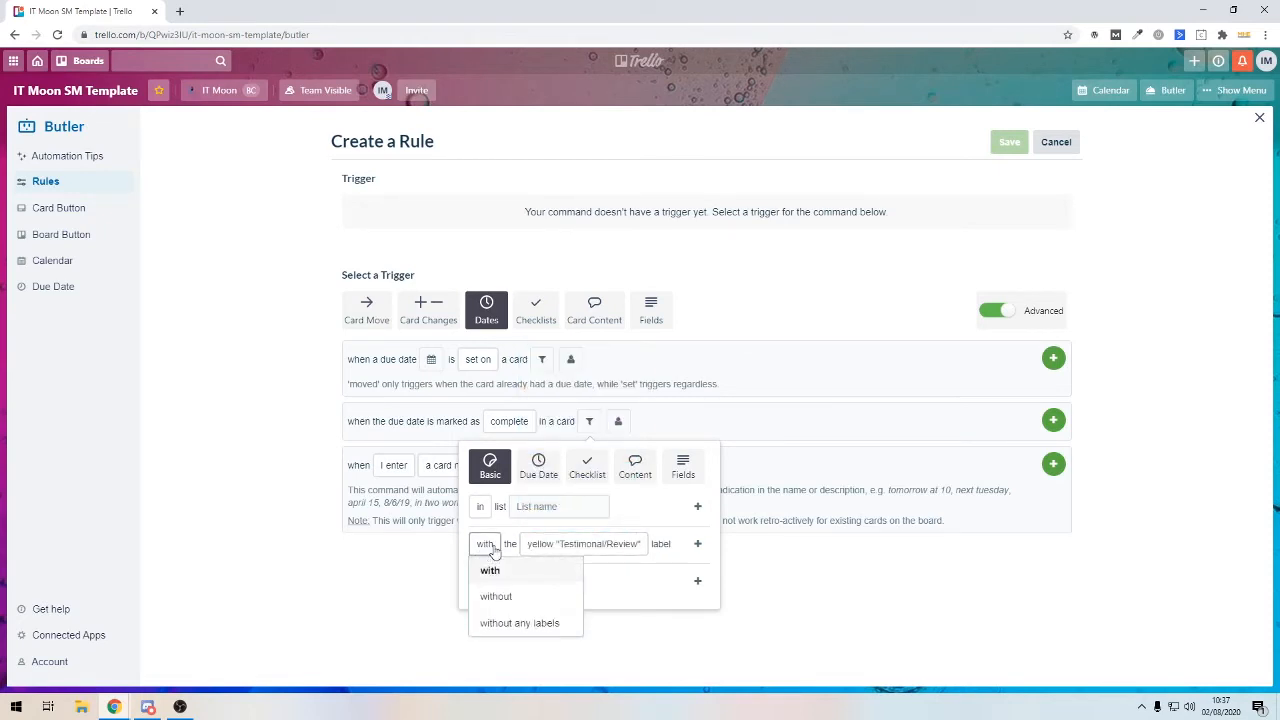
click(546, 549)
click(673, 558)
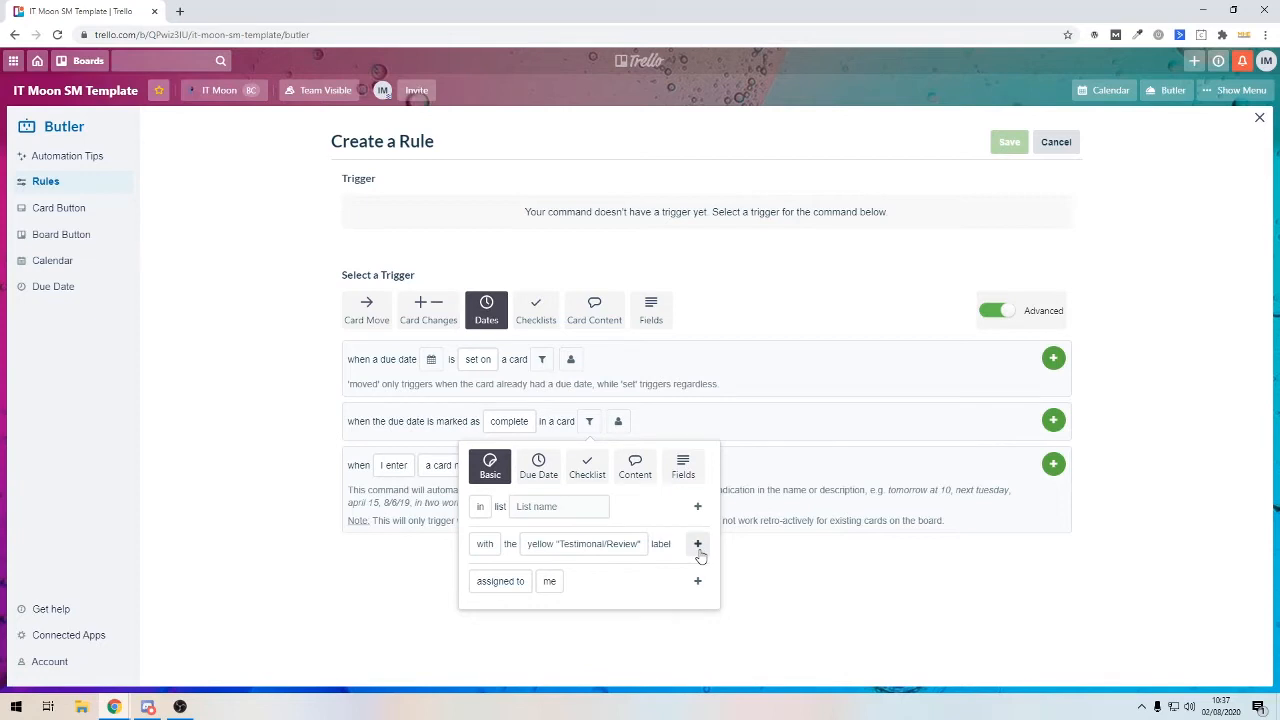
click(698, 545)
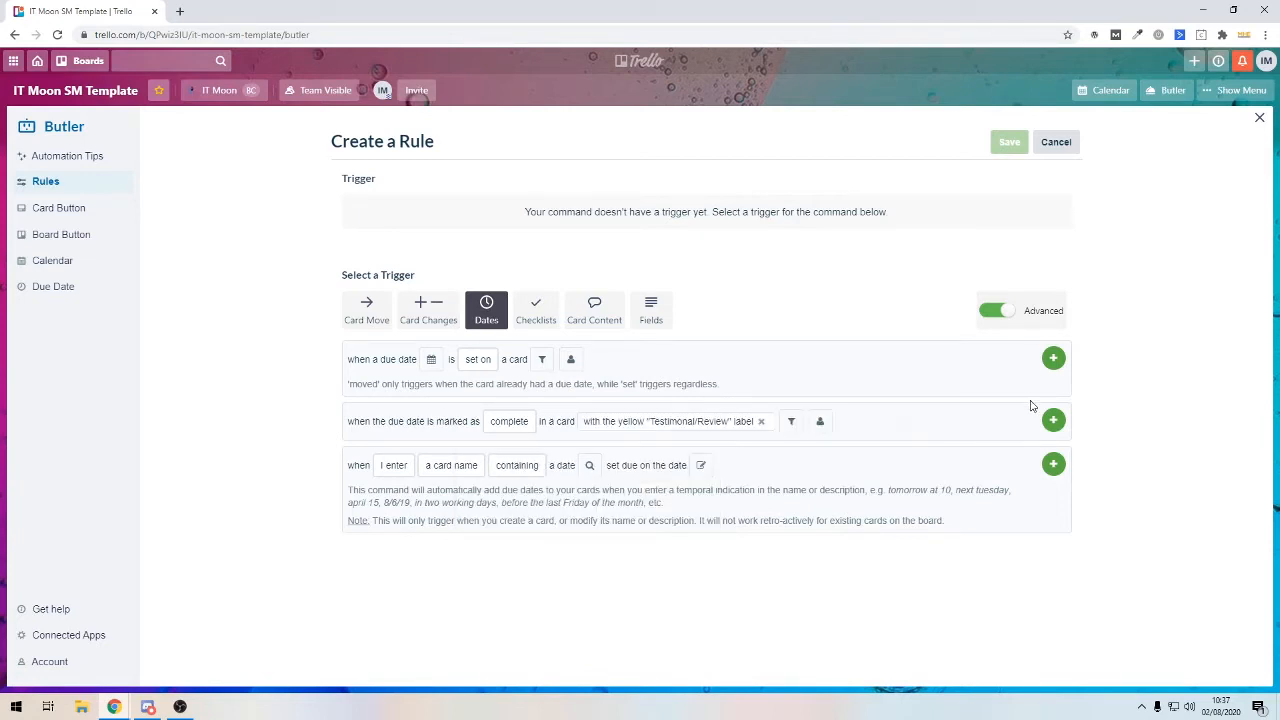
click(1054, 421)
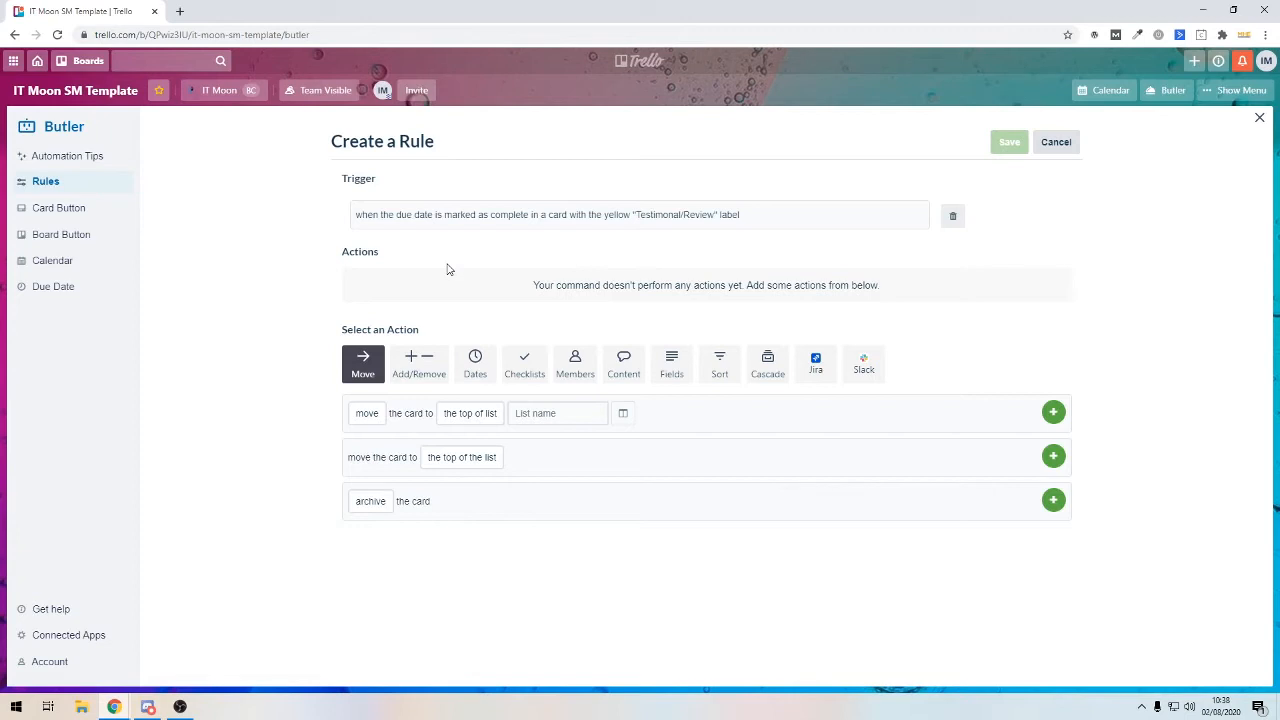
Add an action that moves the card to the top of the Testimonials list
click(366, 413)
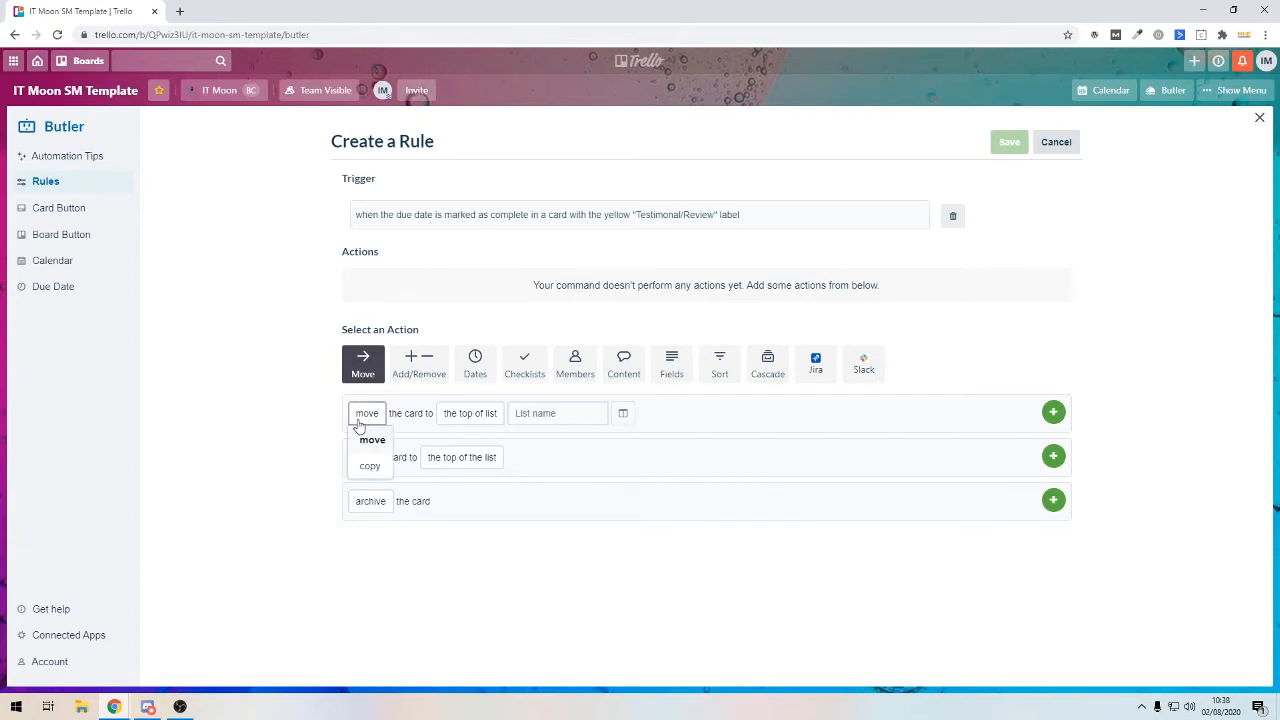
click(368, 440)
click(490, 415)
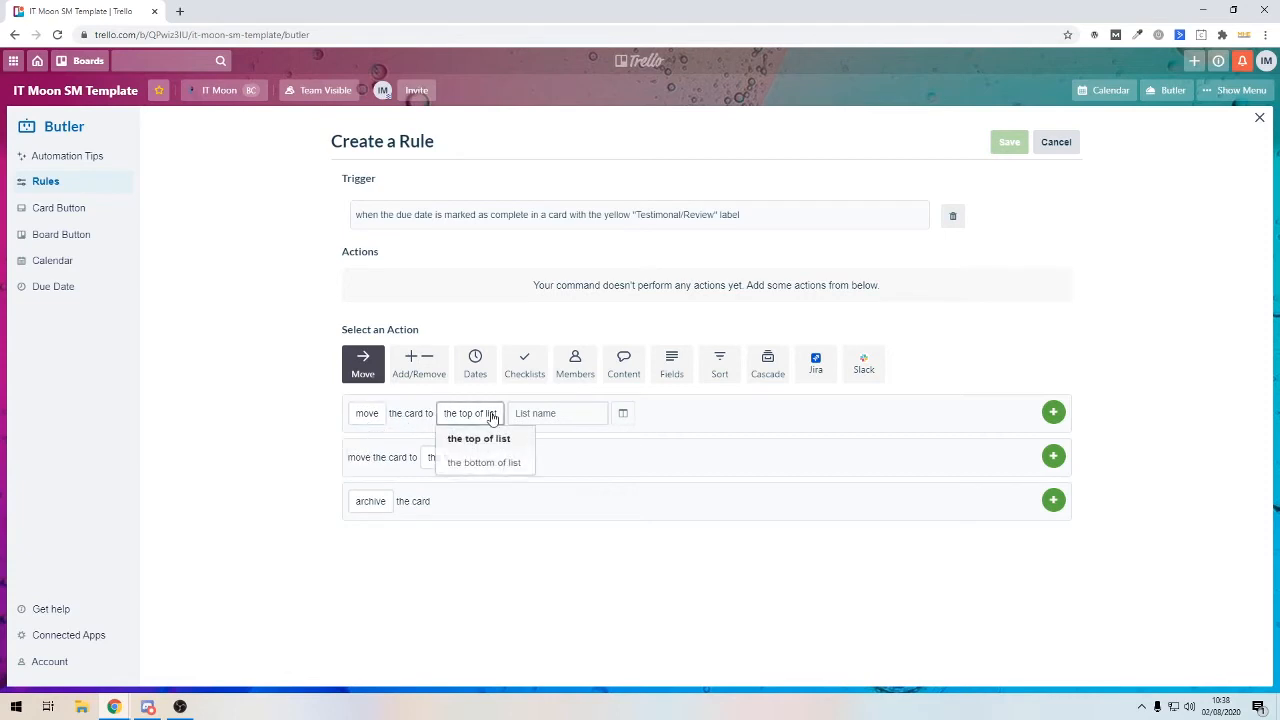
click(551, 413)
scroll(528, 505, down, 2)
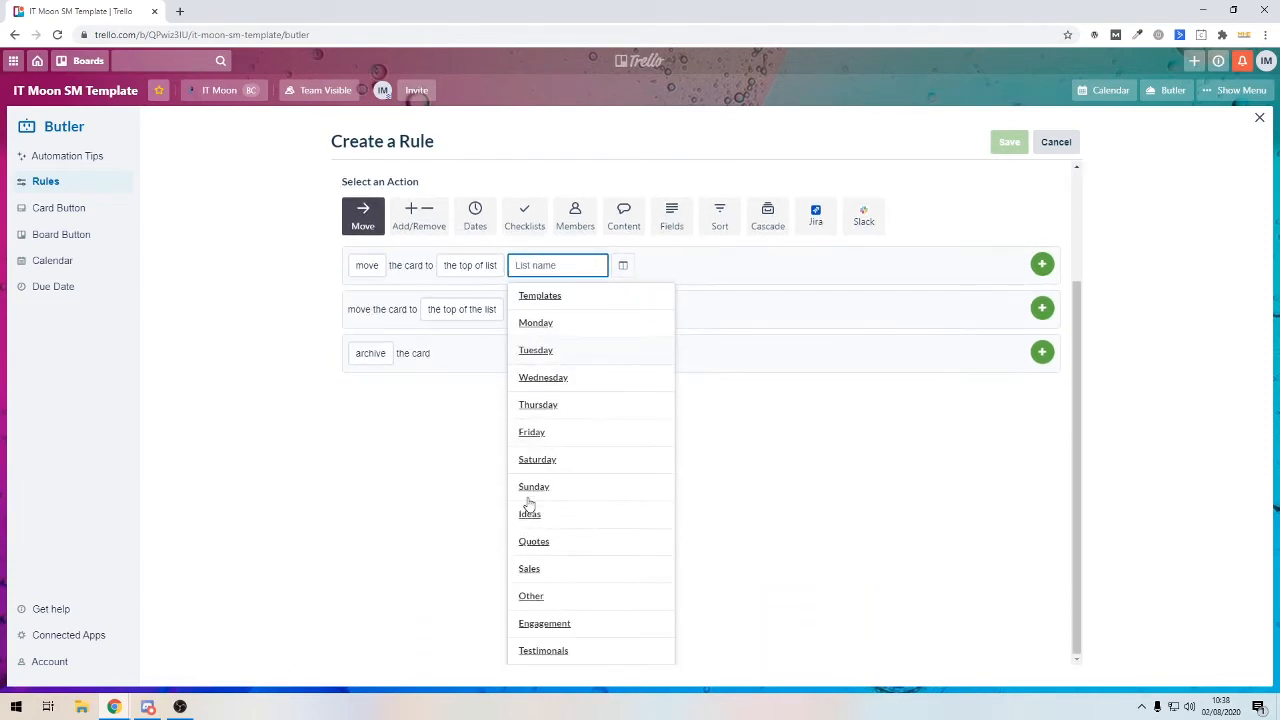
click(530, 651)
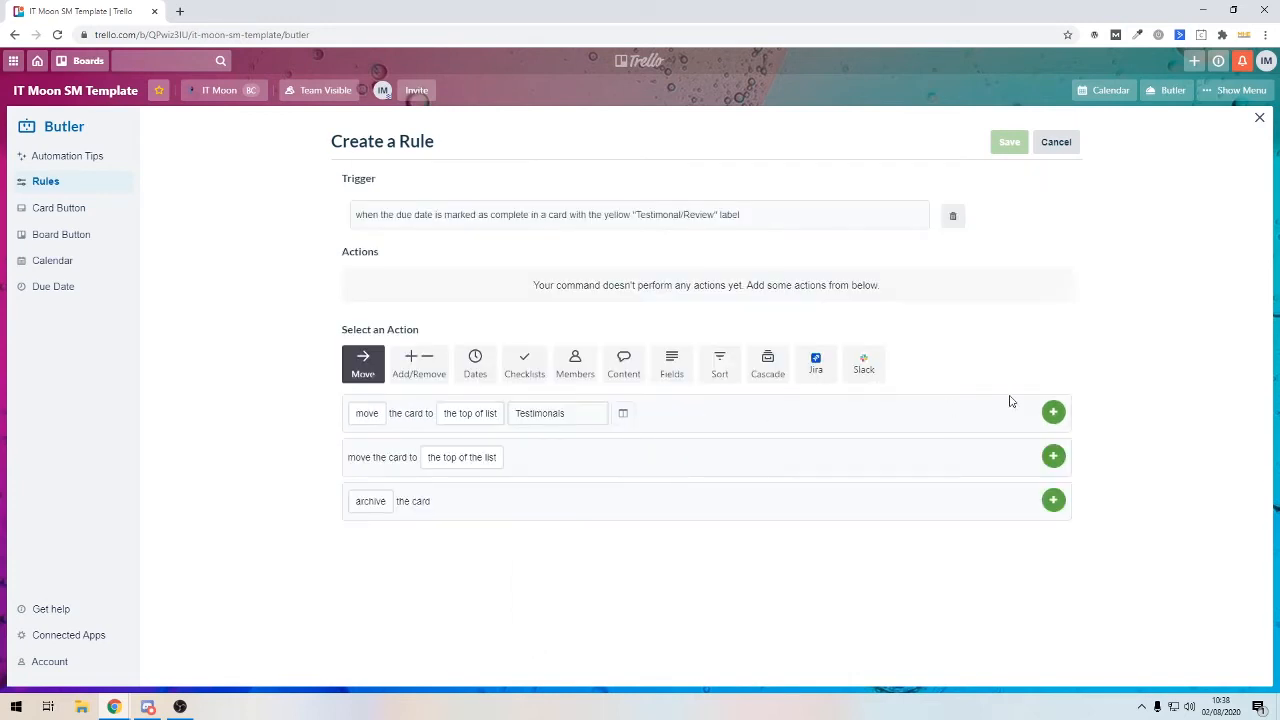
click(1053, 412)
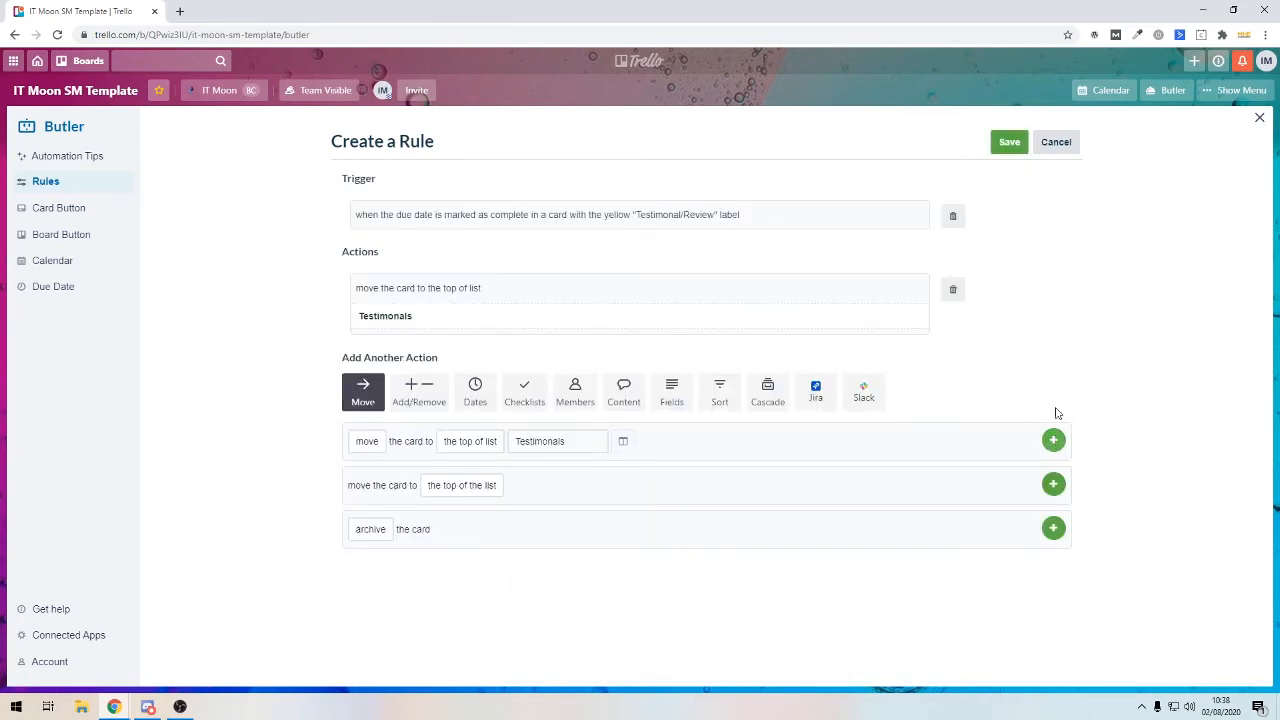
Save the rule and close the Butler panel
click(1000, 146)
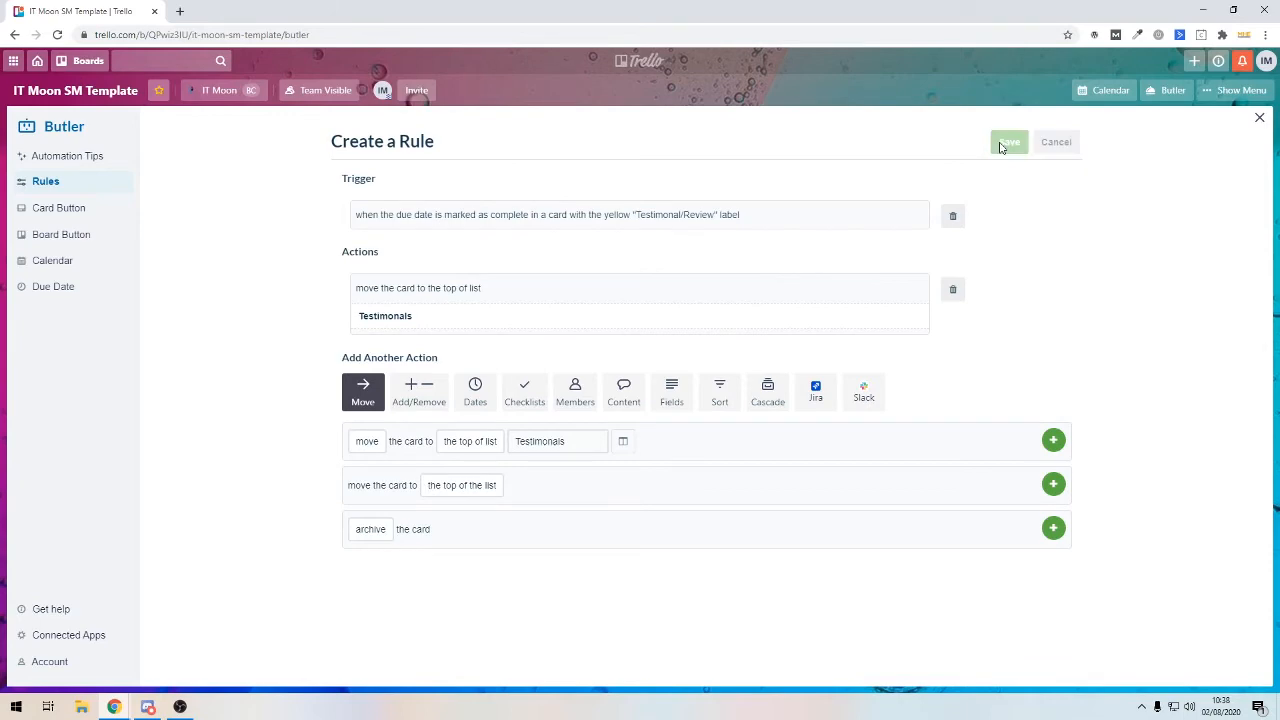
scroll(840, 270, down, 10)
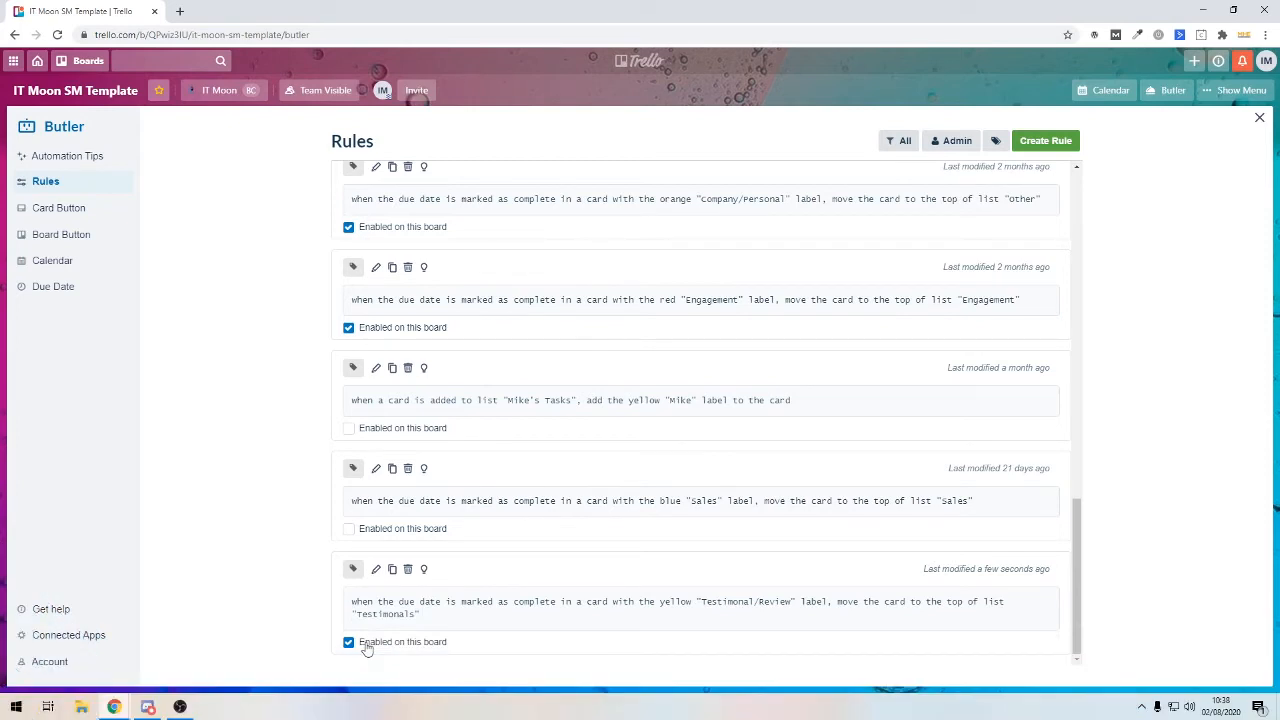
click(1152, 97)
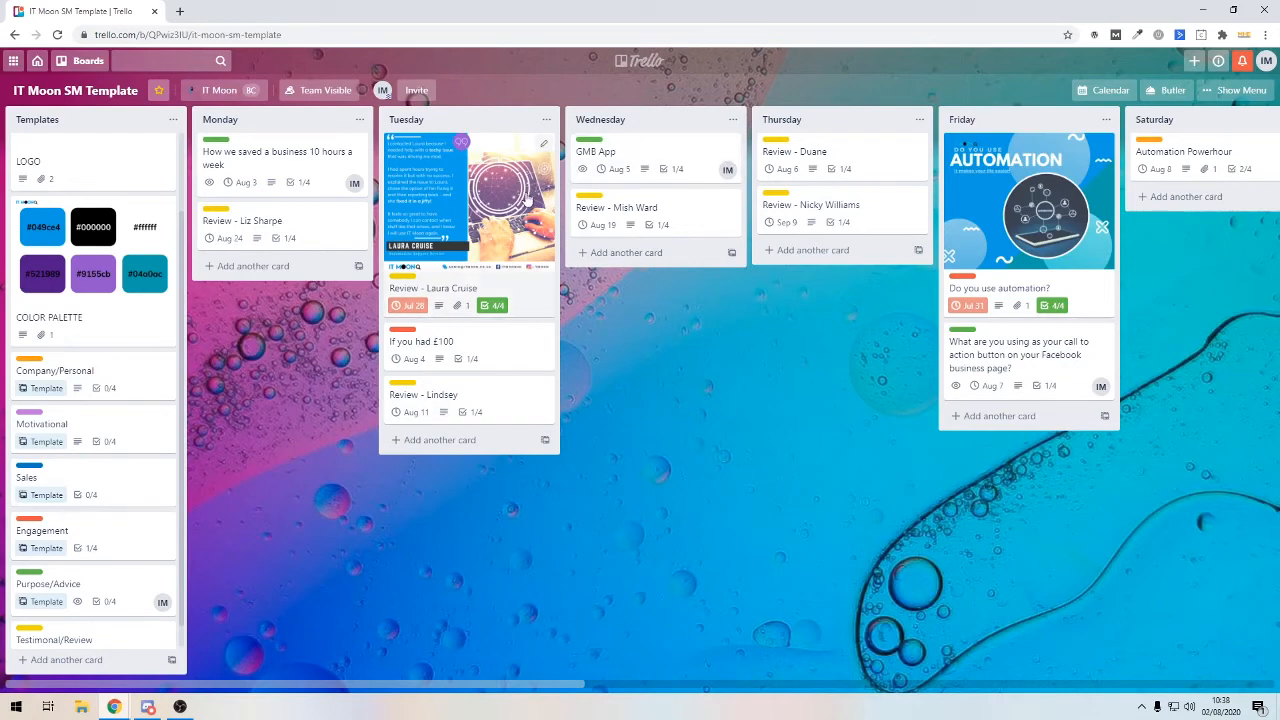
click(445, 285)
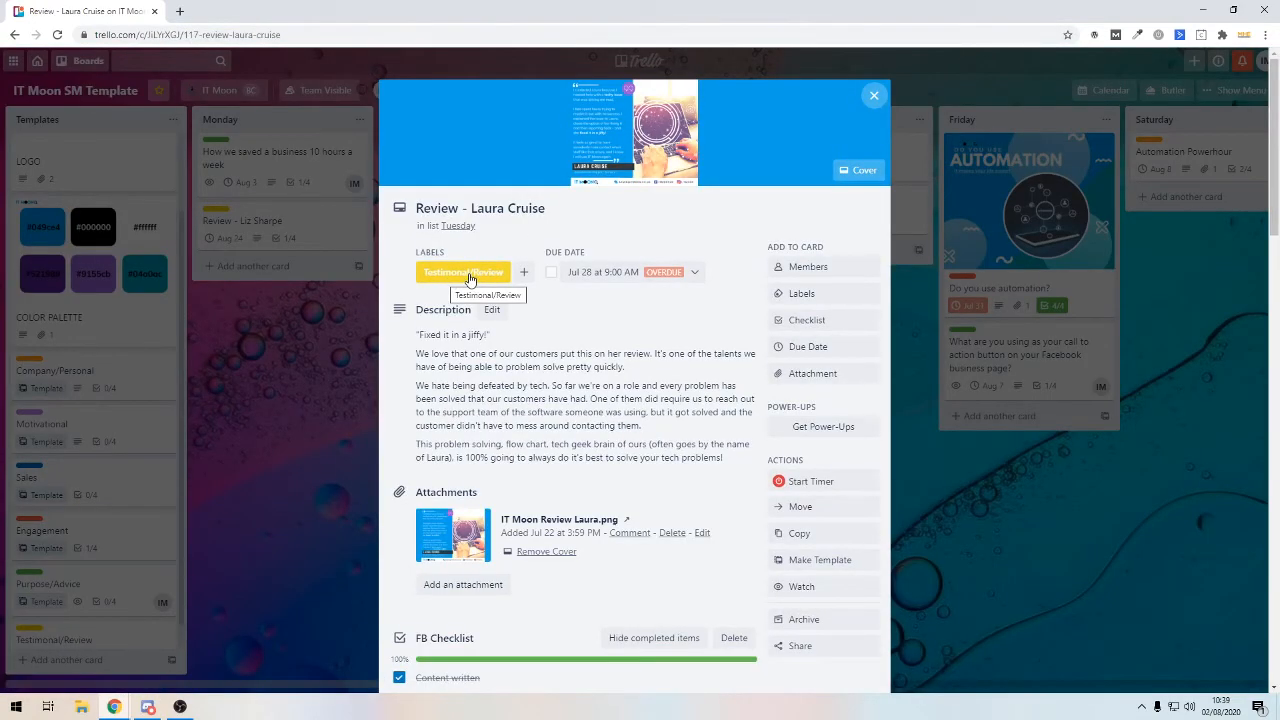
click(552, 273)
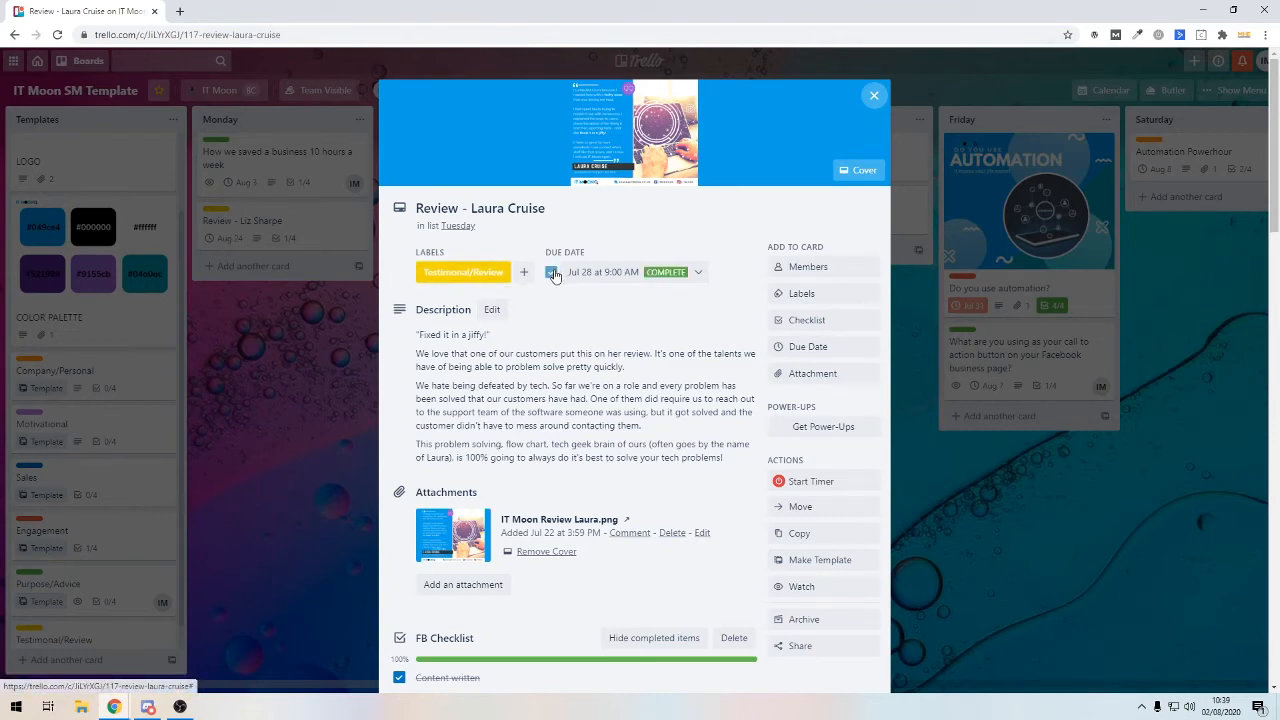
click(318, 327)
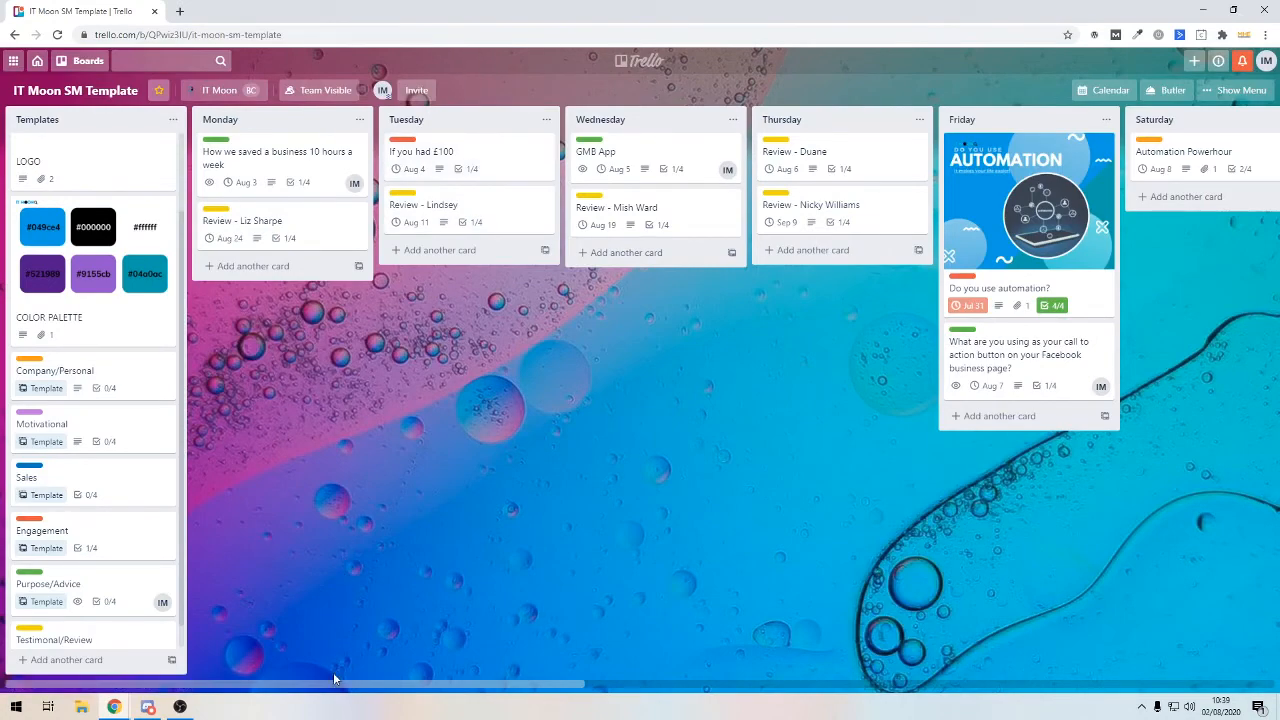
drag(338, 686, 1042, 687)
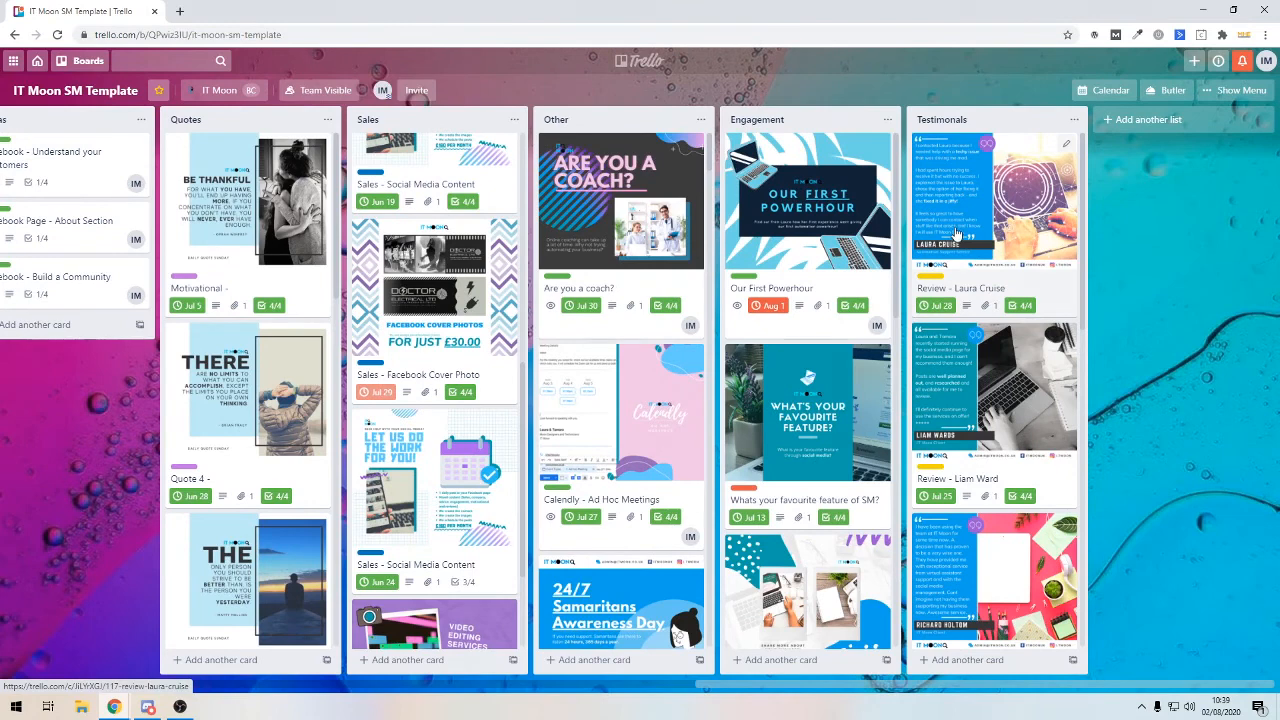